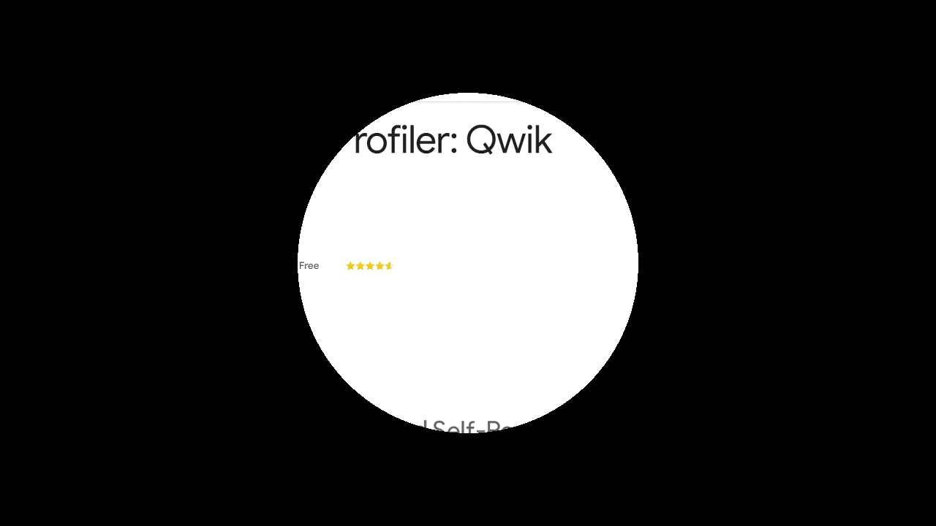
- Copy the lab username, open the Google Console, and submit the username on the Google sign-in page
{"action": "left_click", "coordinate": [156, 265]}
{"action": "left_click", "coordinate": [152, 225]}
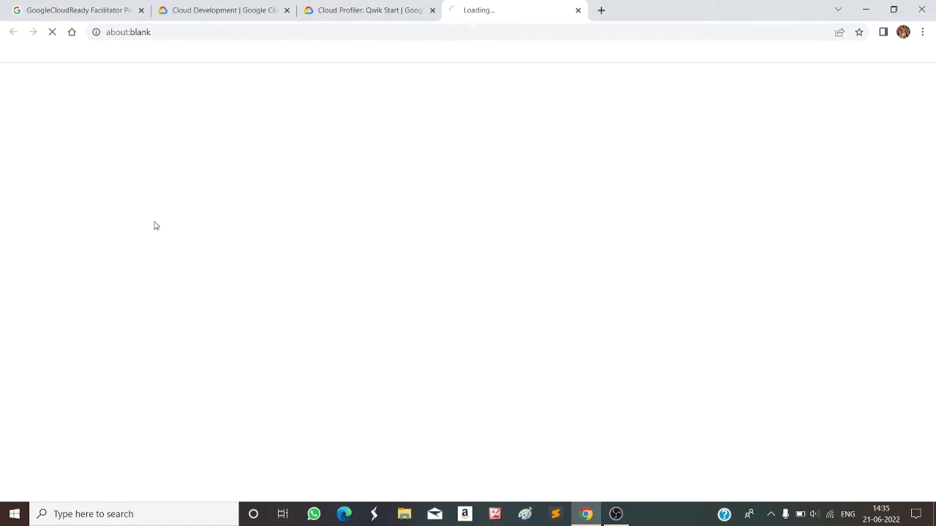
{"action": "key", "text": "ctrl+v"}
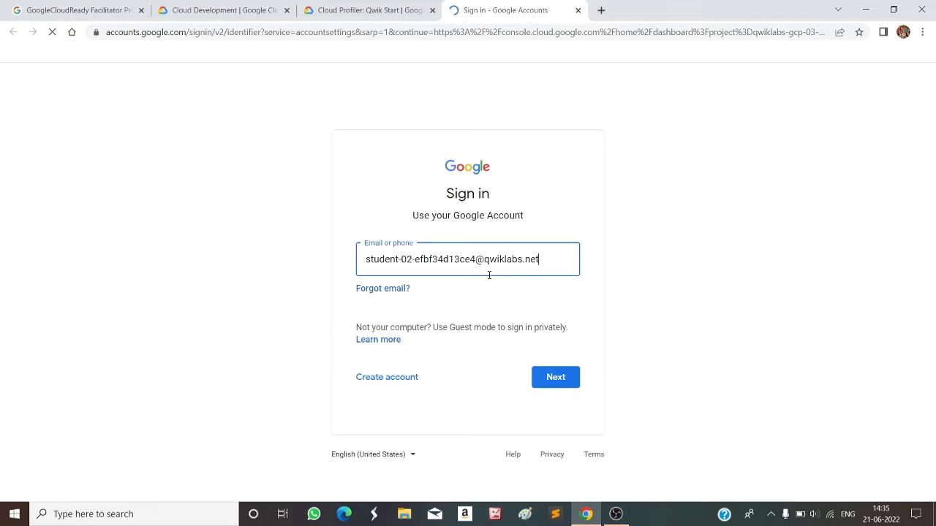
{"action": "left_click", "coordinate": [552, 378]}
- Sign in with the password copied from the Cloud Profiler lab page and accept the new account's terms
{"action": "left_click", "coordinate": [310, 10]}
{"action": "left_click", "coordinate": [157, 315]}
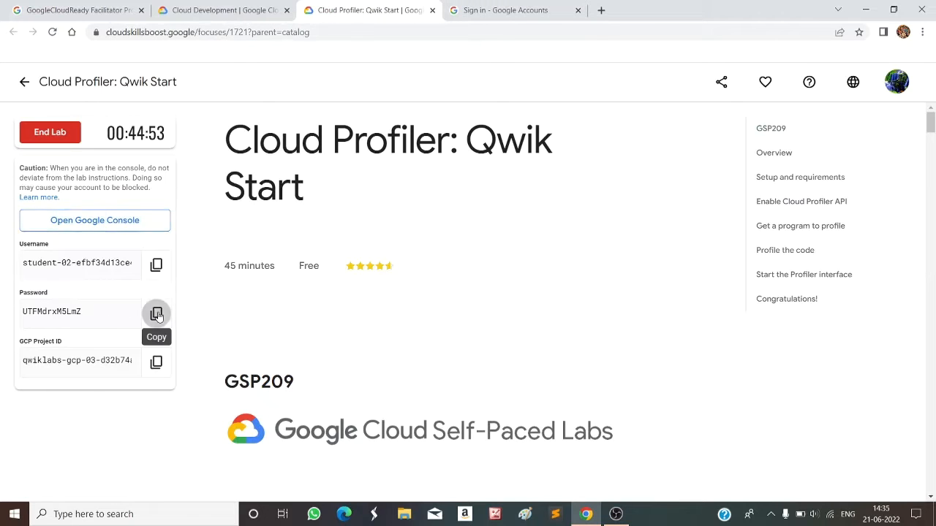
{"action": "left_click", "coordinate": [510, 8]}
{"action": "left_click", "coordinate": [574, 347]}
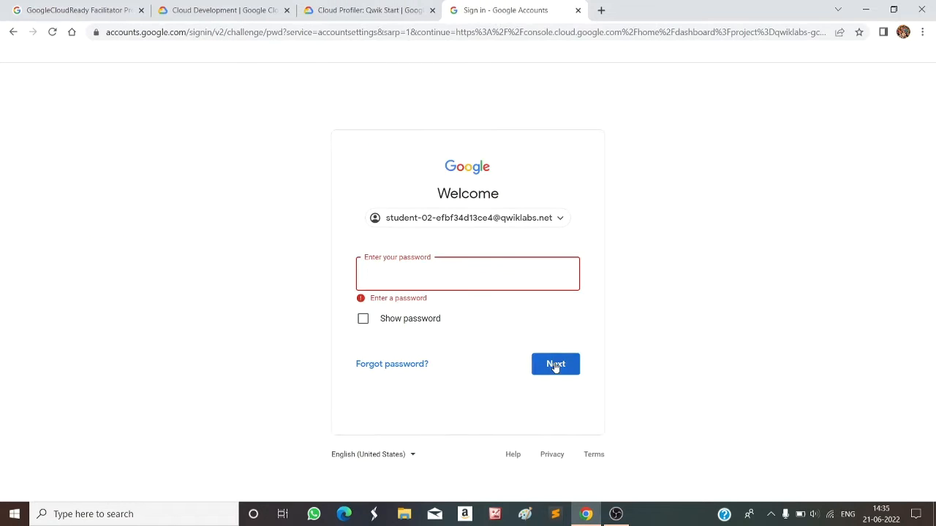
{"action": "left_click", "coordinate": [531, 281]}
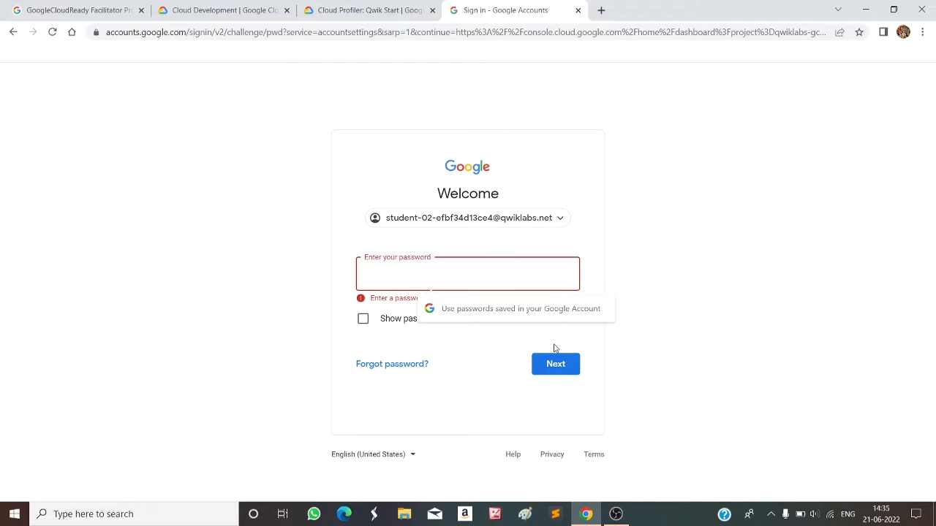
{"action": "left_click", "coordinate": [369, 10]}
{"action": "left_click", "coordinate": [155, 313]}
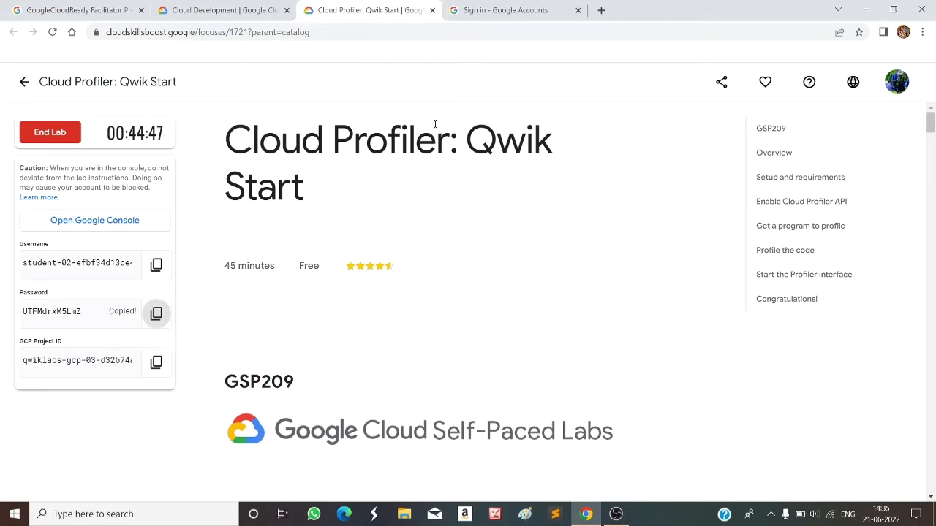
{"action": "left_click", "coordinate": [509, 10]}
{"action": "left_click", "coordinate": [549, 363]}
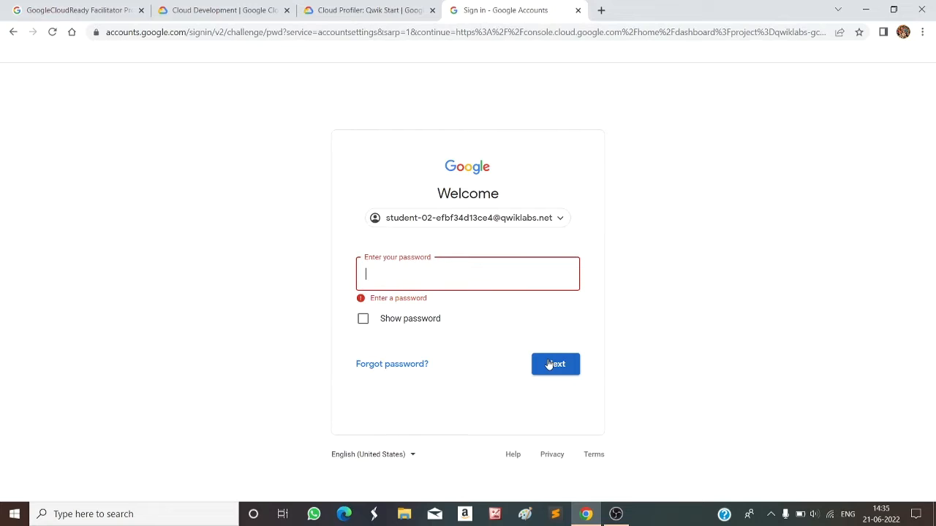
{"action": "left_click", "coordinate": [512, 284]}
{"action": "key", "text": "ctrl+v"}
{"action": "left_click", "coordinate": [554, 348]}
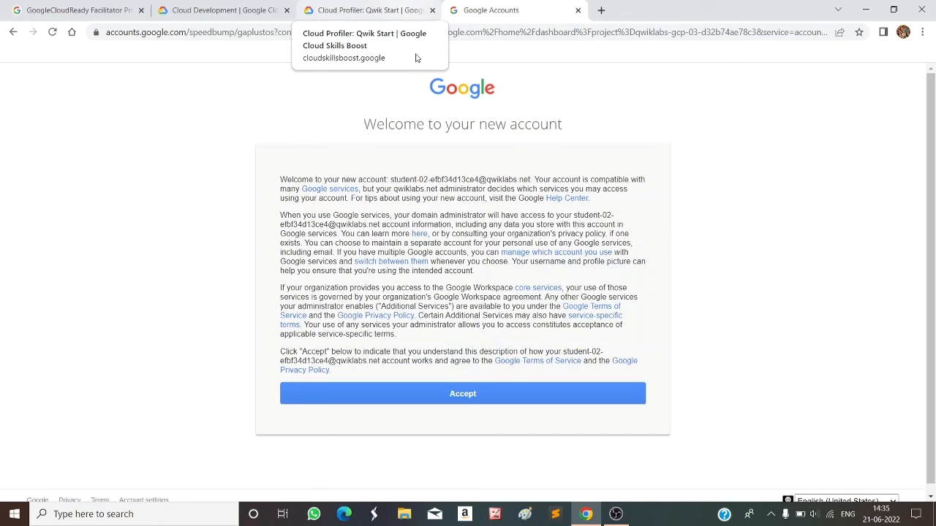
{"action": "left_click", "coordinate": [511, 393]}
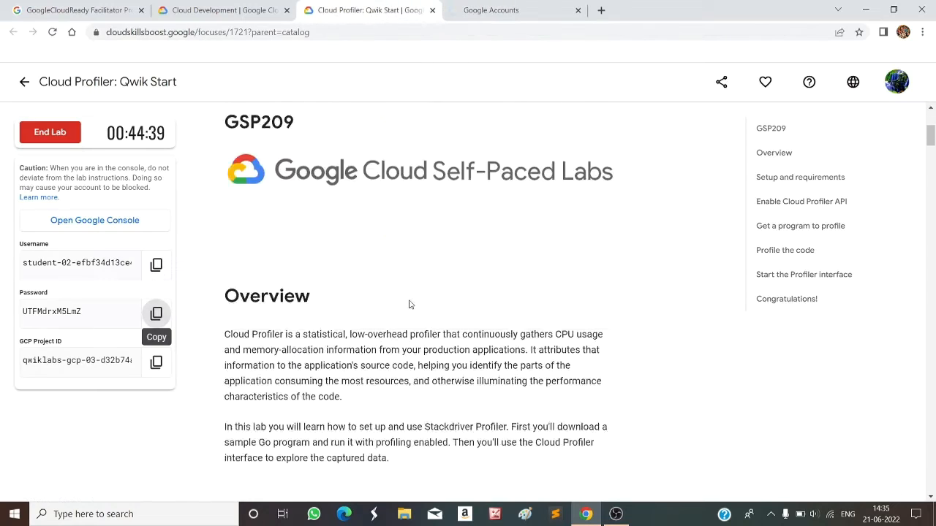
- Decline continuing in a new Chrome profile and copy the gcloud auth list command from the lab's setup instructions
{"action": "scroll", "coordinate": [409, 304], "scroll_direction": "down", "scroll_amount": 12}
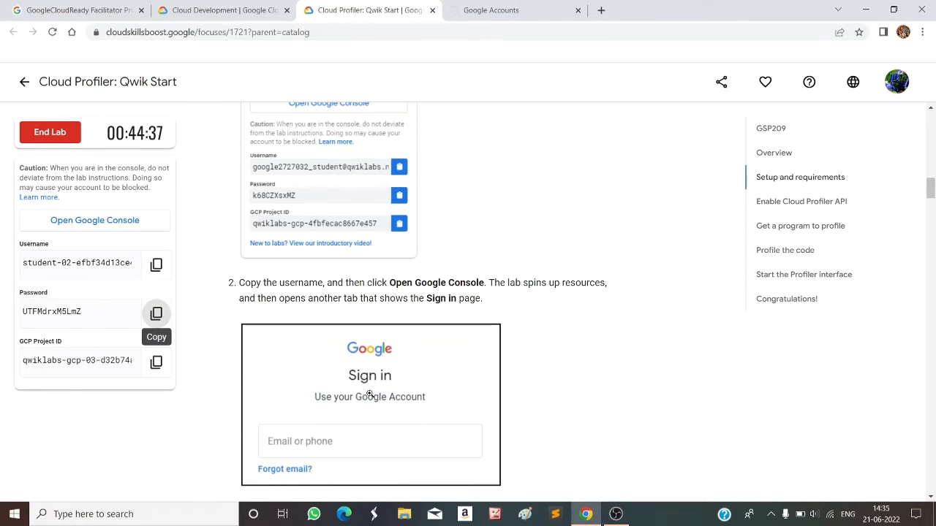
{"action": "scroll", "coordinate": [369, 395], "scroll_direction": "down", "scroll_amount": 15}
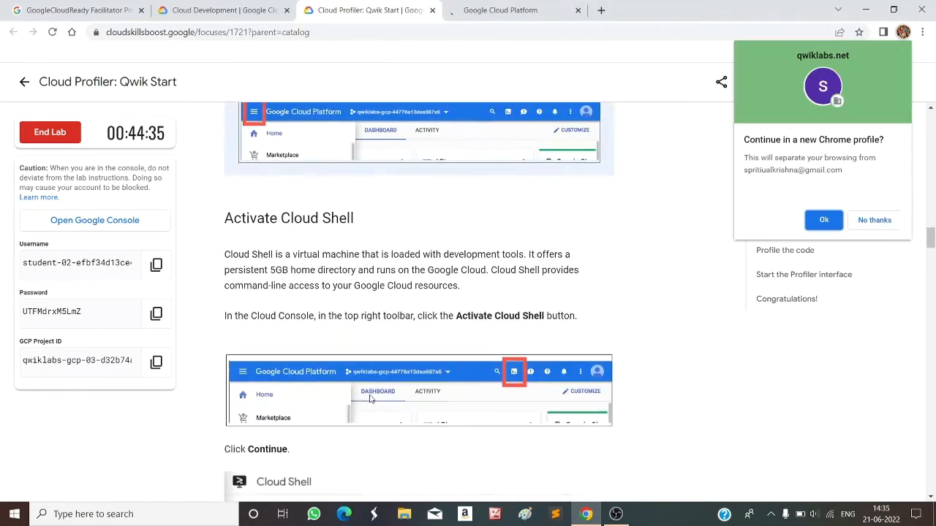
{"action": "left_click", "coordinate": [877, 223]}
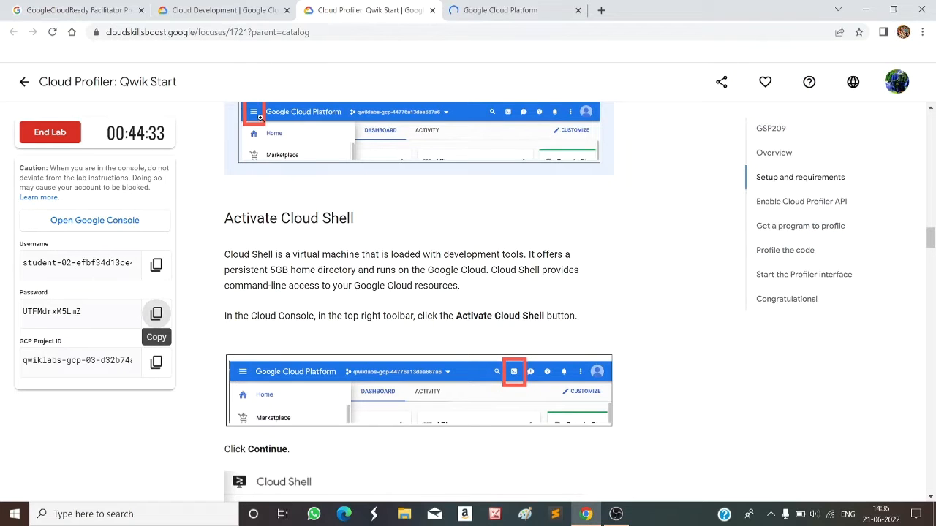
{"action": "scroll", "coordinate": [446, 313], "scroll_direction": "down", "scroll_amount": 8}
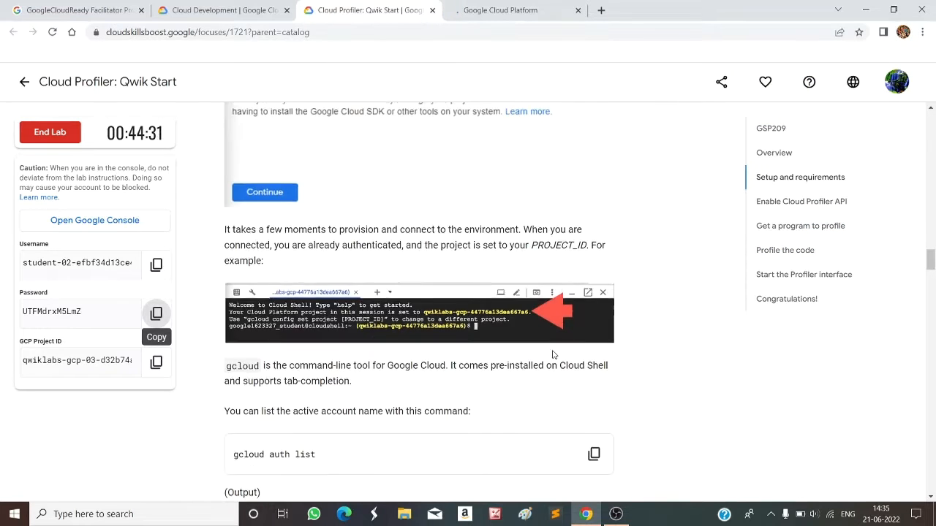
{"action": "left_click", "coordinate": [594, 271]}
- Close the support tools callout in the Cloud console and agree to the Google Cloud Platform welcome terms
{"action": "key", "text": "ctrl+Tab"}
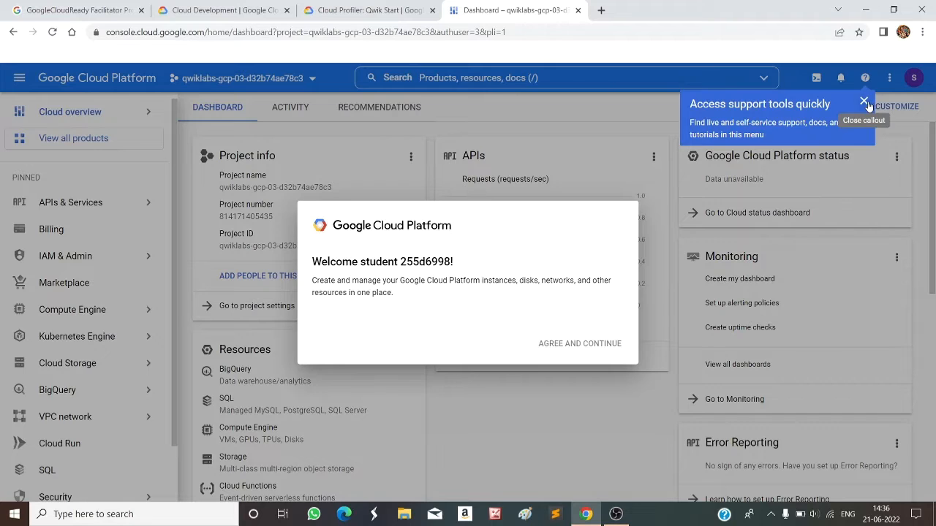
{"action": "left_click", "coordinate": [863, 102]}
{"action": "left_click", "coordinate": [316, 335]}
{"action": "left_click", "coordinate": [561, 409]}
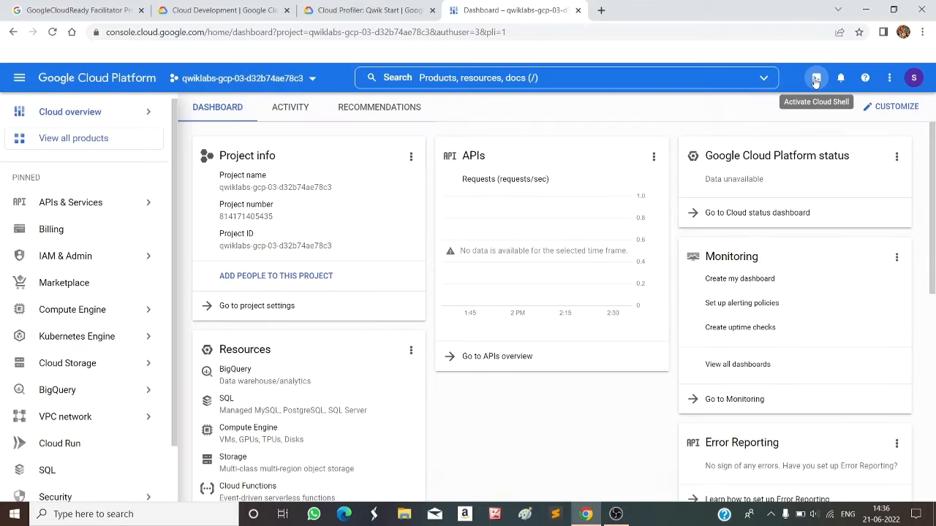
- Activate Cloud Shell with a taller pane and copy the gcloud auth list command from the lab instructions again
{"action": "left_click", "coordinate": [816, 78]}
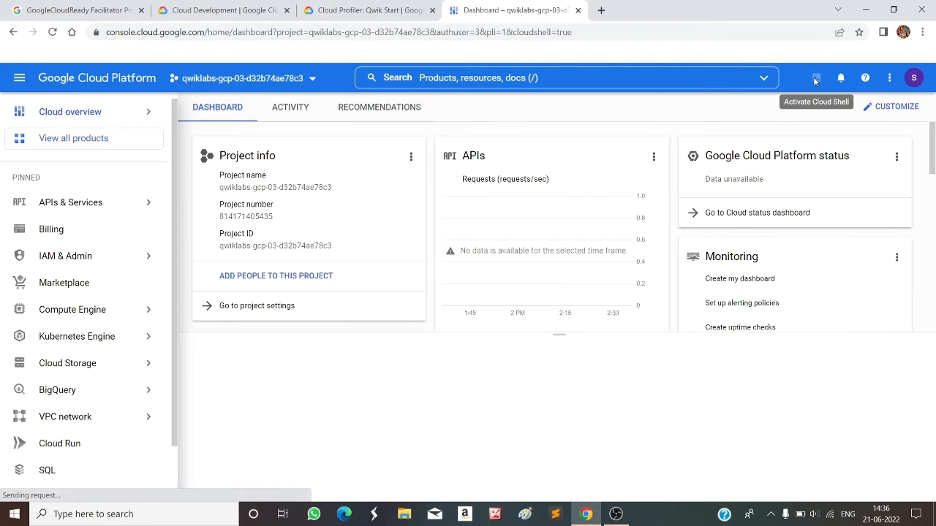
{"action": "left_click_drag", "start_coordinate": [560, 335], "coordinate": [563, 270]}
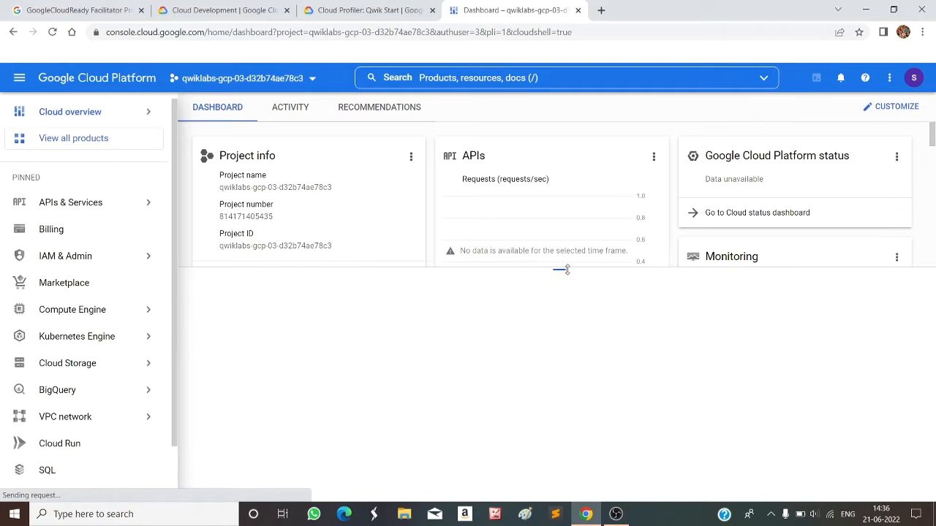
{"action": "left_click", "coordinate": [370, 9]}
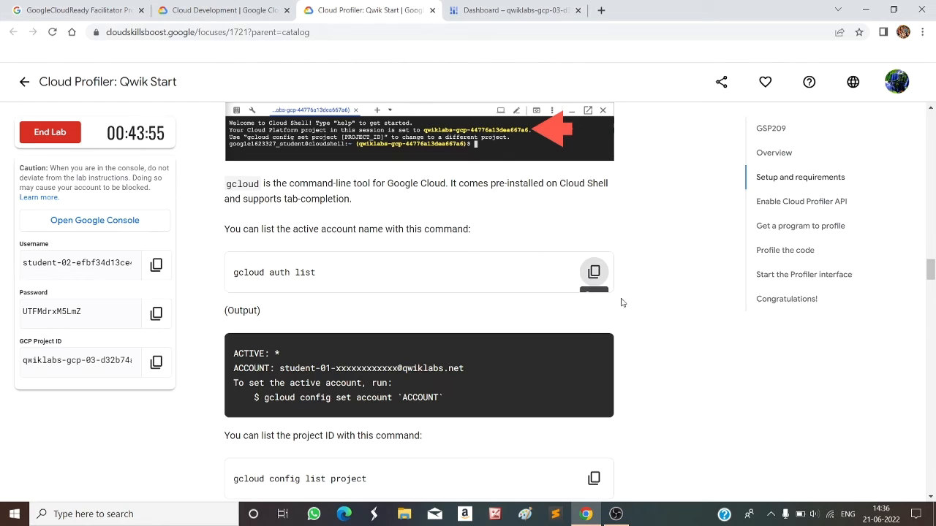
{"action": "left_click", "coordinate": [594, 271]}
{"action": "left_click", "coordinate": [517, 9]}
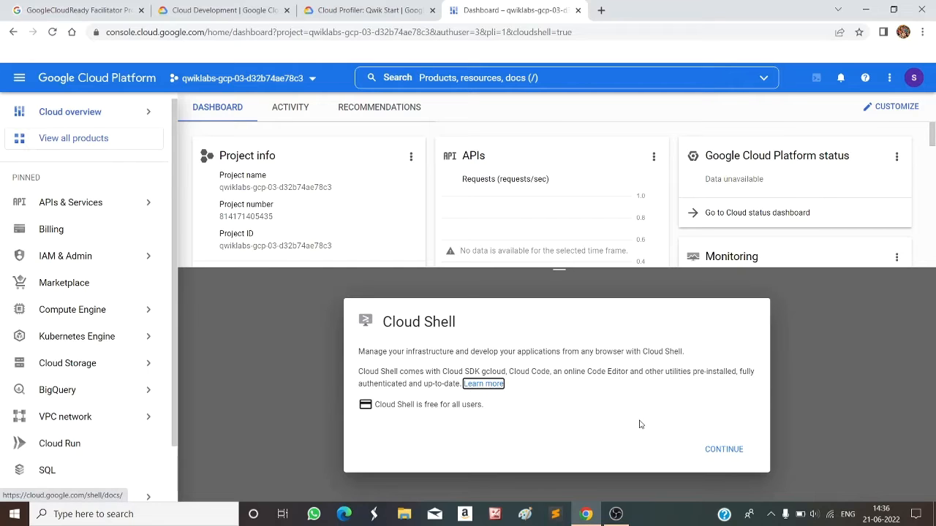
- Continue past the Cloud Shell introduction and dismiss the callout about session details and usage quota
{"action": "key", "text": "Tab"}
{"action": "key", "text": "Return"}
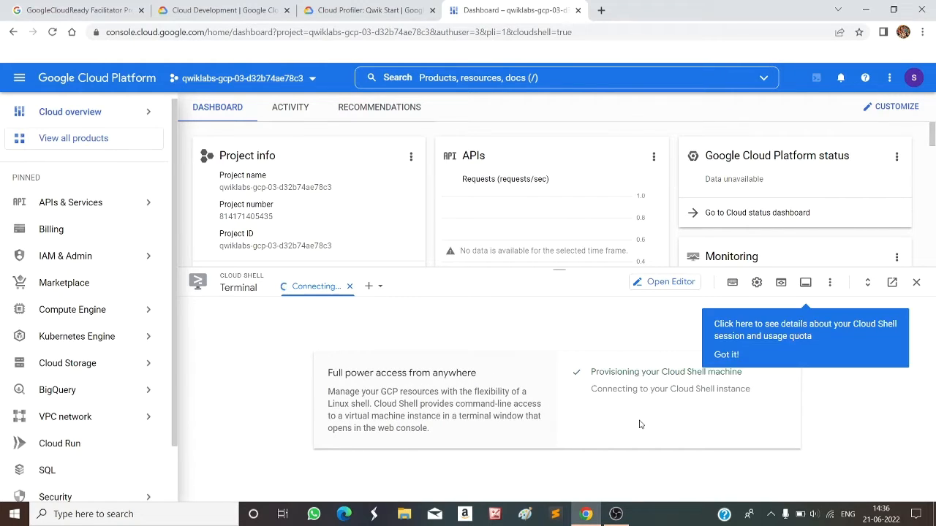
{"action": "left_click", "coordinate": [718, 357]}
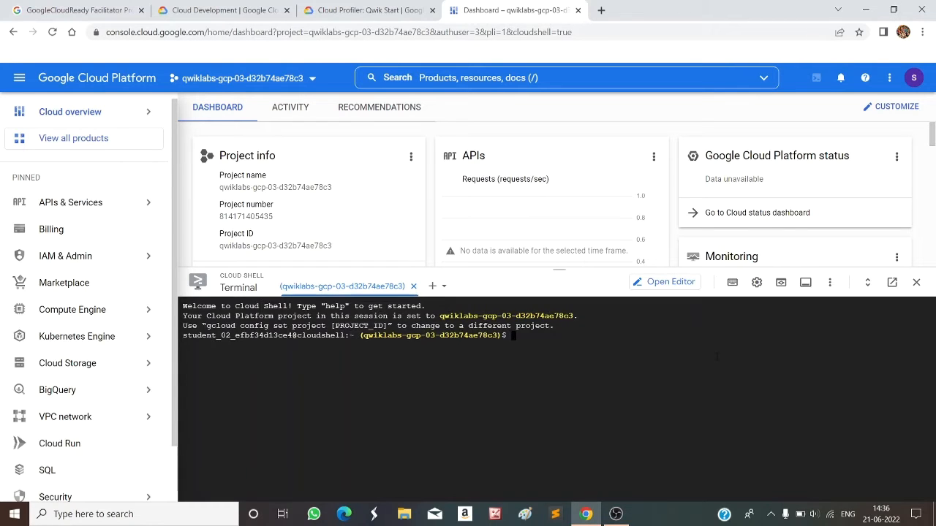
- Run gcloud auth list in Cloud Shell and authorize its request for credentials
{"action": "key", "text": "ctrl+v"}
{"action": "key", "text": "Return"}
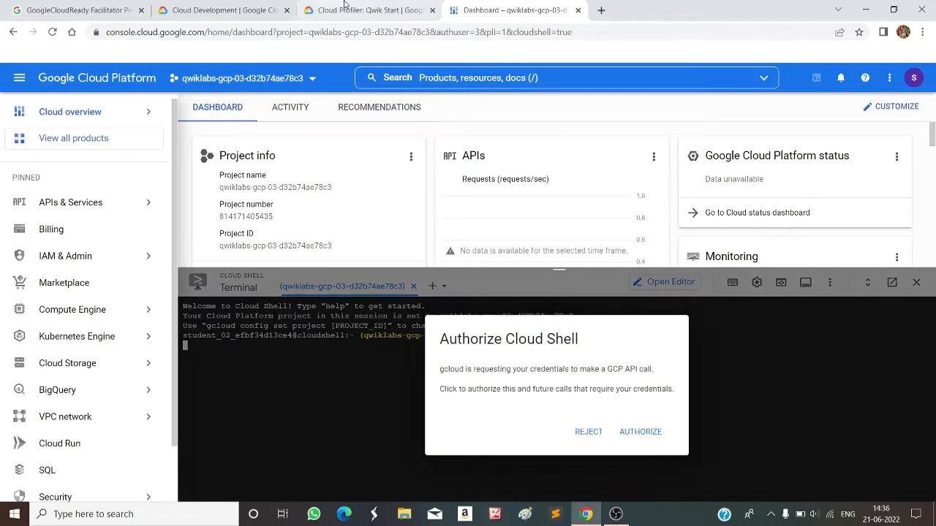
{"action": "left_click", "coordinate": [369, 10]}
{"action": "left_click", "coordinate": [512, 10]}
{"action": "key", "text": "Return"}
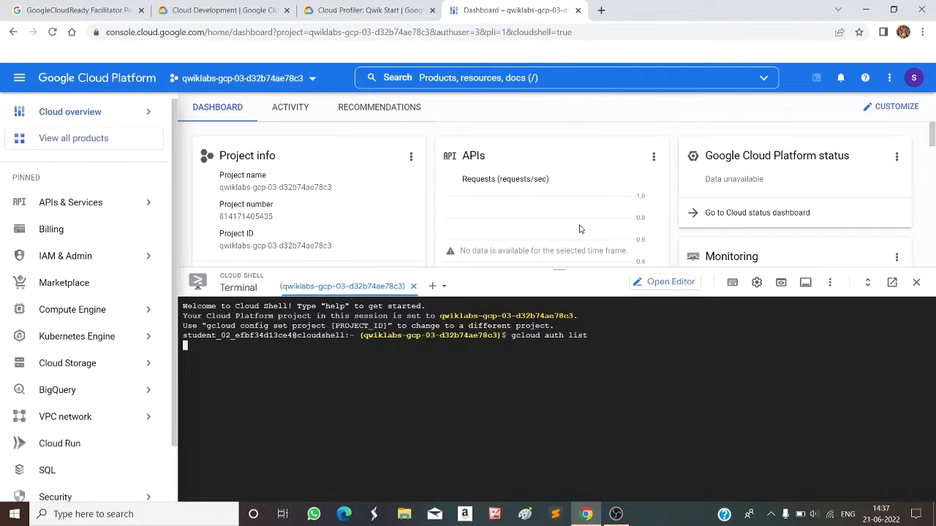
- Copy the gcloud config list project command from the lab instructions and run it in Cloud Shell
{"action": "left_click", "coordinate": [395, 10]}
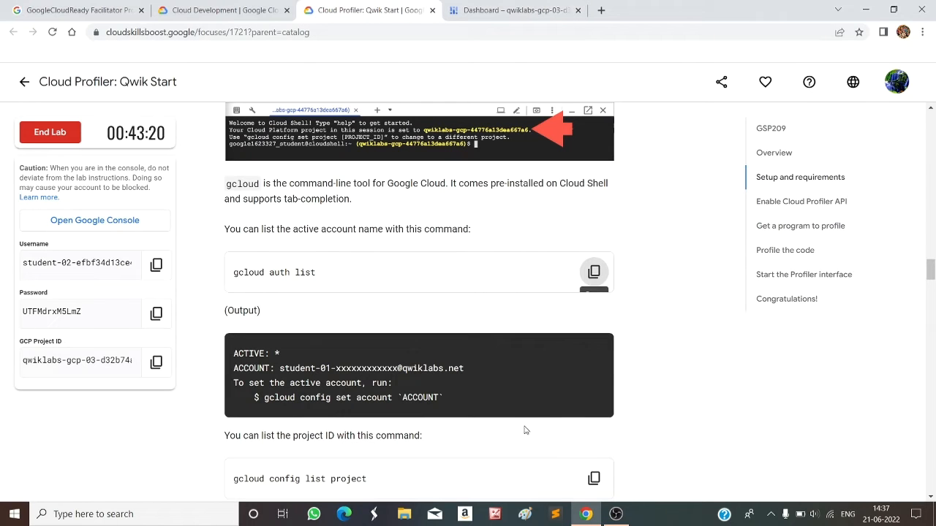
{"action": "left_click", "coordinate": [593, 478]}
{"action": "left_click", "coordinate": [511, 10]}
{"action": "key", "text": "ctrl+v"}
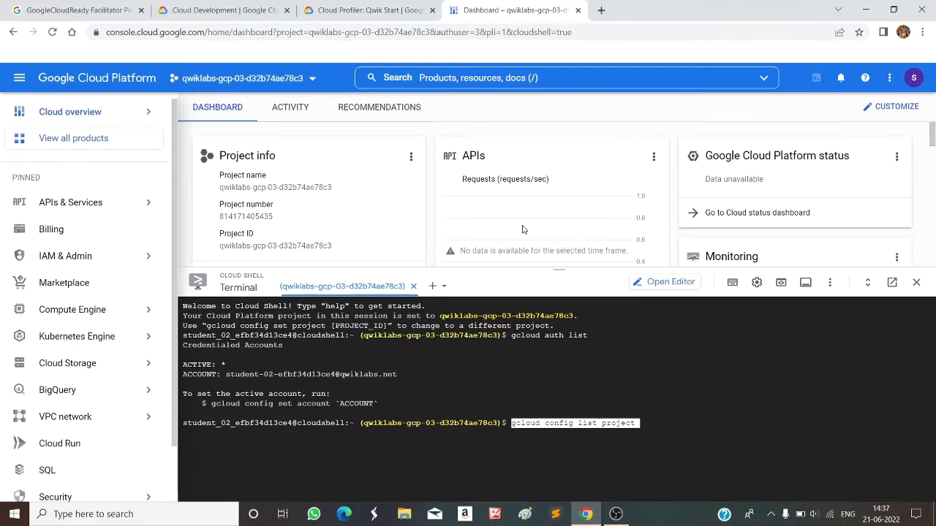
{"action": "key", "text": "Return"}
- Find the lab's Enable Cloud Profiler API section and open the console's Enabled APIs & services page
{"action": "left_click", "coordinate": [329, 10]}
{"action": "scroll", "coordinate": [430, 306], "scroll_direction": "down", "scroll_amount": 12}
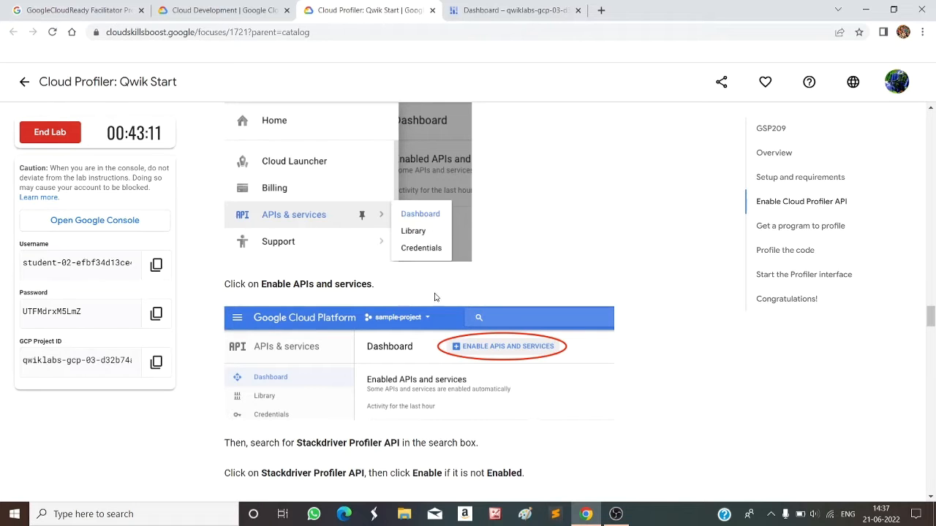
{"action": "left_click", "coordinate": [512, 10]}
{"action": "mouse_move", "coordinate": [68, 205]}
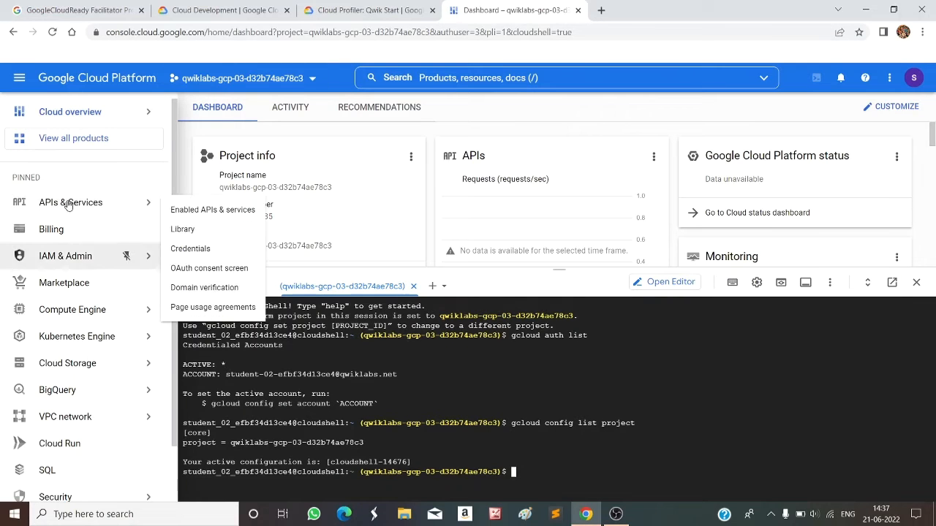
{"action": "left_click", "coordinate": [196, 212]}
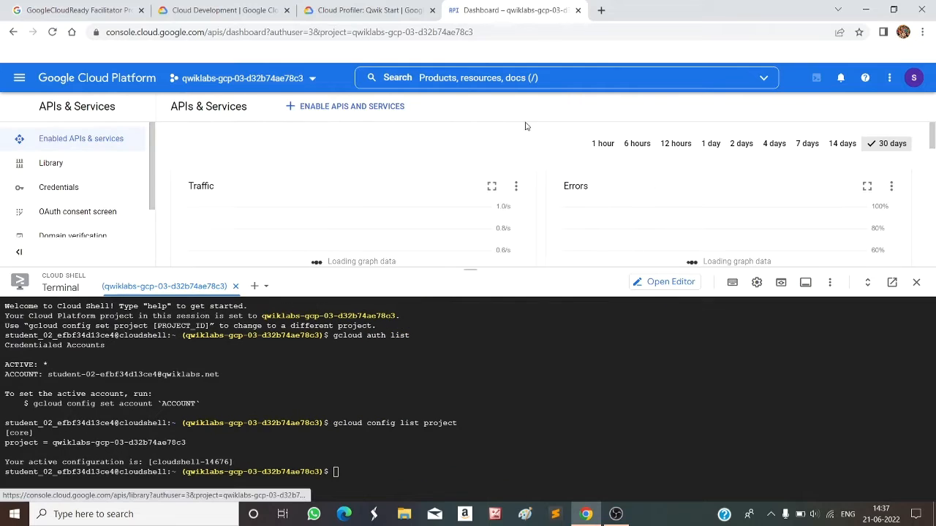
- Compare the console's APIs & Services page with the lab's instructions for enabling the Stackdriver Profiler API
{"action": "left_click", "coordinate": [338, 6]}
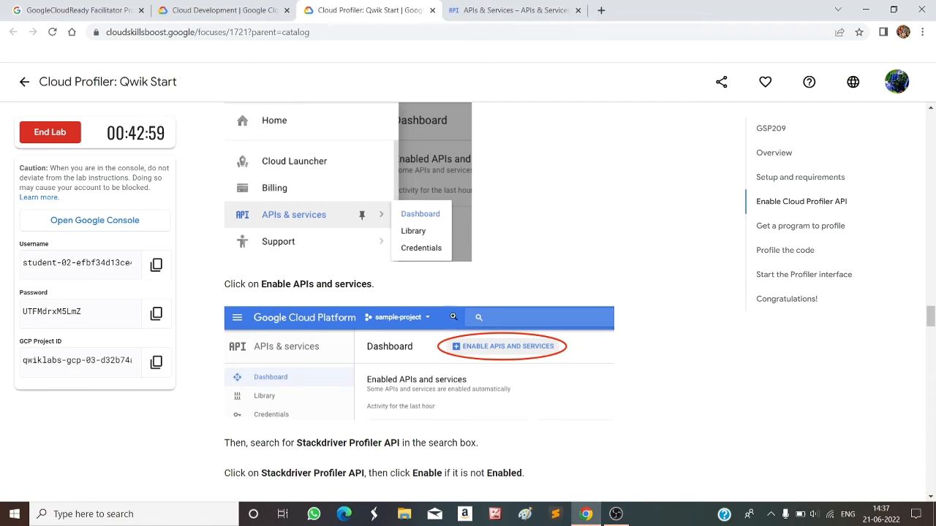
{"action": "left_click", "coordinate": [503, 9]}
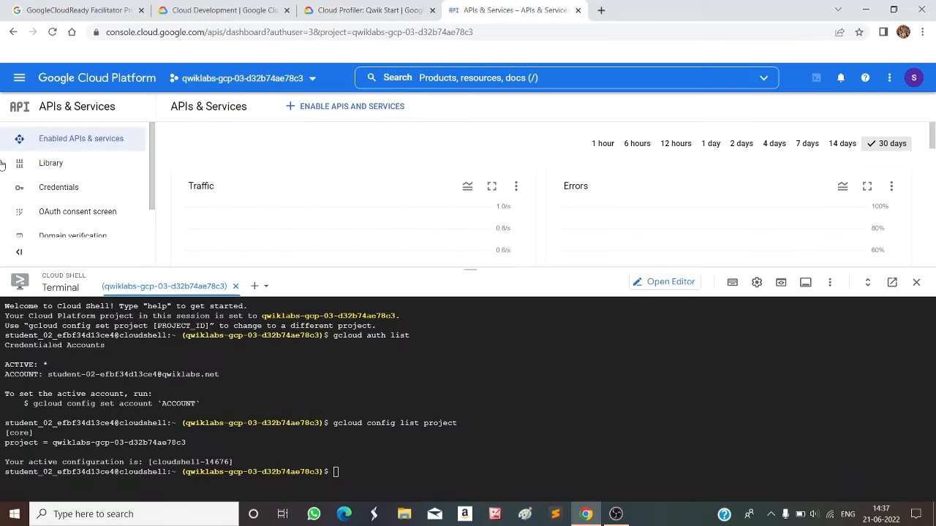
{"action": "scroll", "coordinate": [73, 194], "scroll_direction": "down", "scroll_amount": 1}
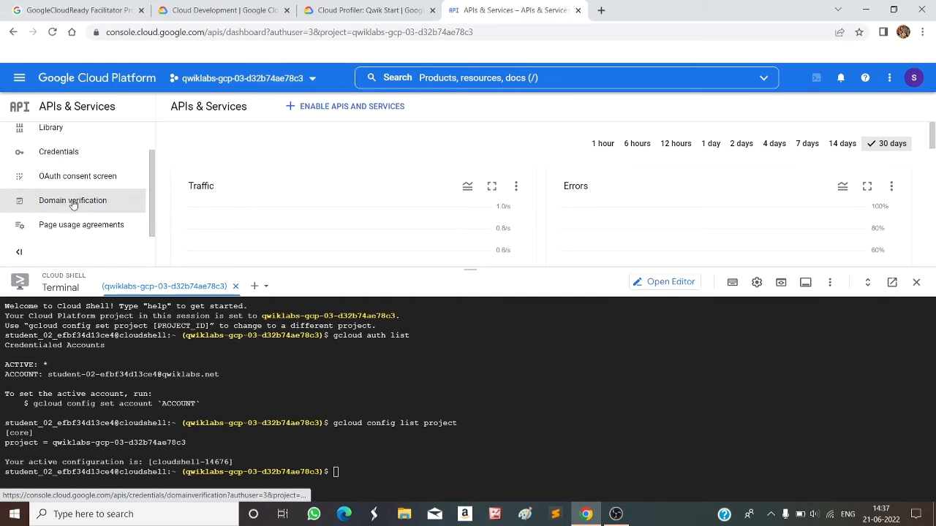
{"action": "scroll", "coordinate": [79, 217], "scroll_direction": "up", "scroll_amount": 1}
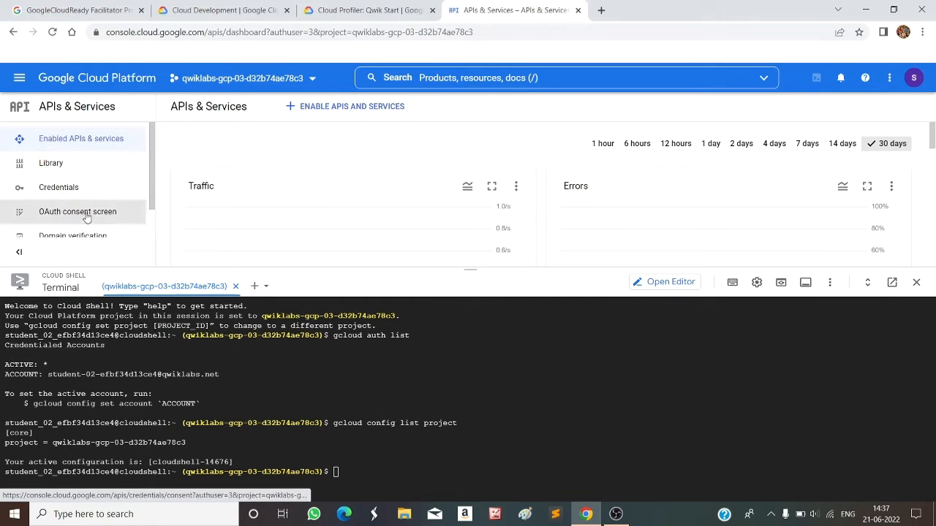
{"action": "left_click", "coordinate": [360, 7]}
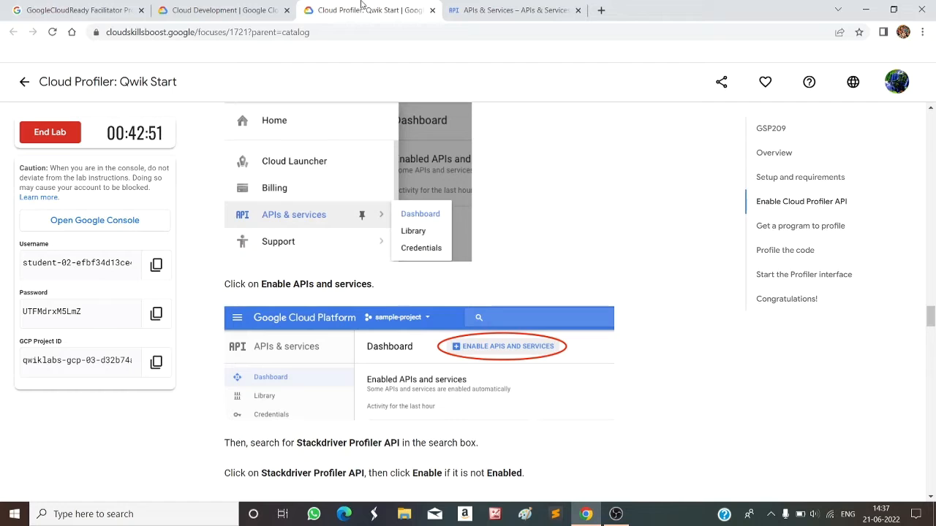
{"action": "scroll", "coordinate": [359, 220], "scroll_direction": "up", "scroll_amount": 3}
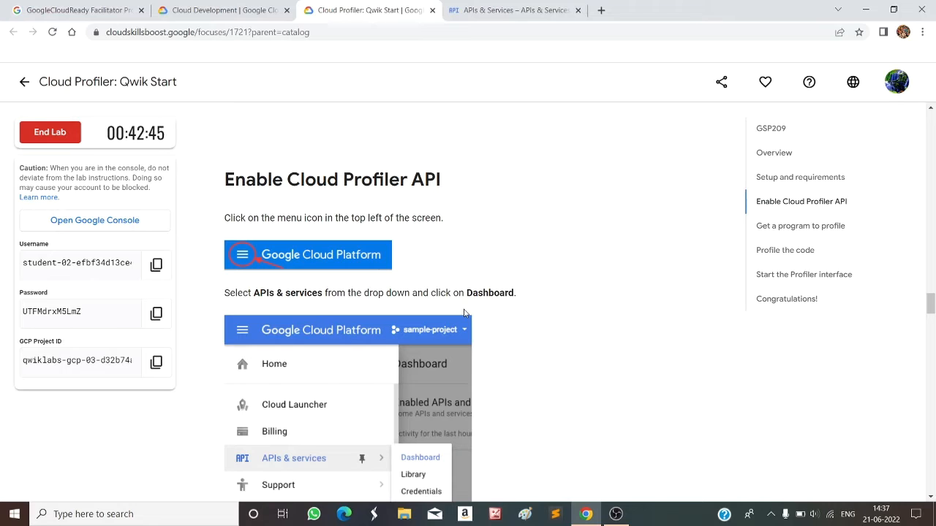
{"action": "scroll", "coordinate": [464, 313], "scroll_direction": "down", "scroll_amount": 4}
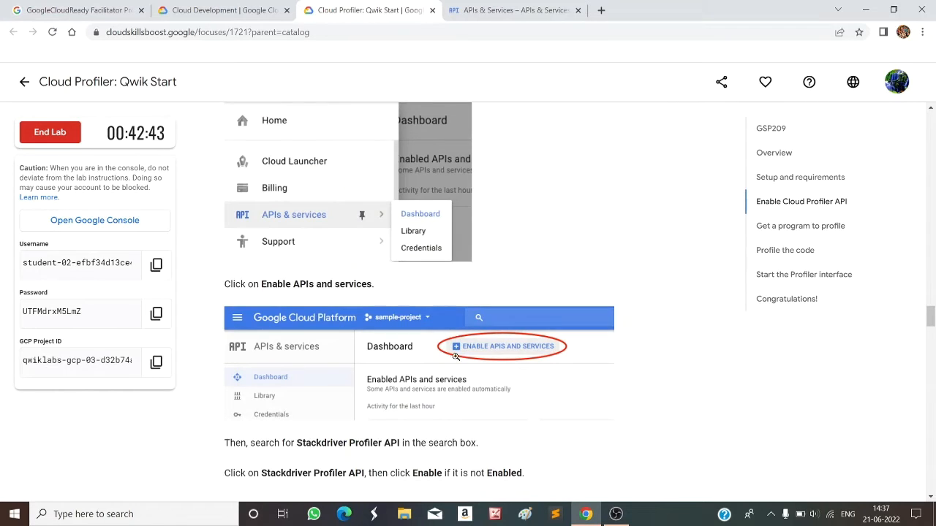
- Copy the name Stackdriver Profiler API from the lab instructions and search the Cloud console for it
{"action": "scroll", "coordinate": [457, 366], "scroll_direction": "down", "scroll_amount": 1}
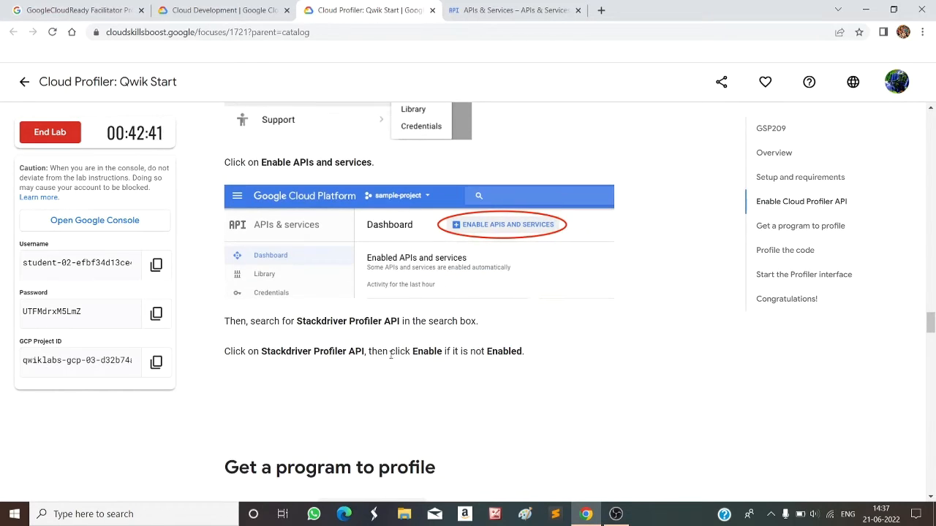
{"action": "left_click_drag", "start_coordinate": [296, 322], "coordinate": [400, 324]}
{"action": "key", "text": "ctrl+c"}
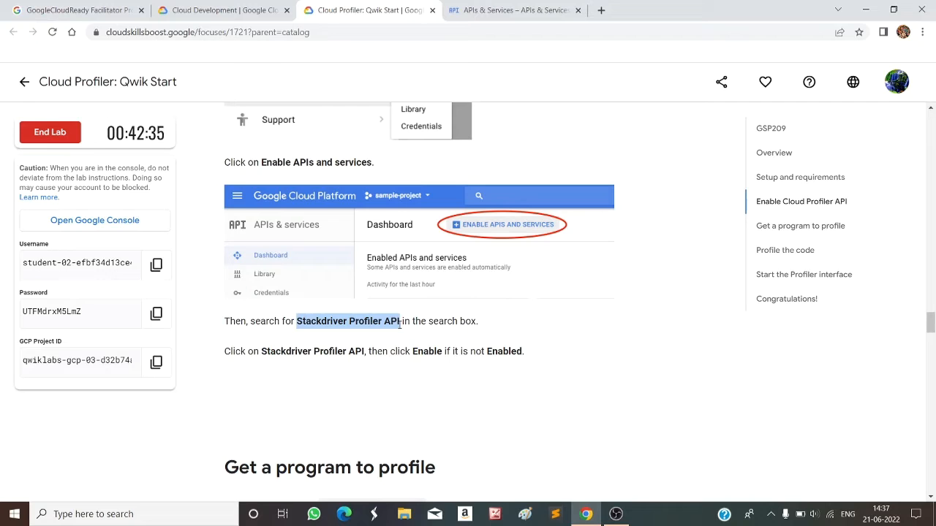
{"action": "left_click", "coordinate": [512, 10]}
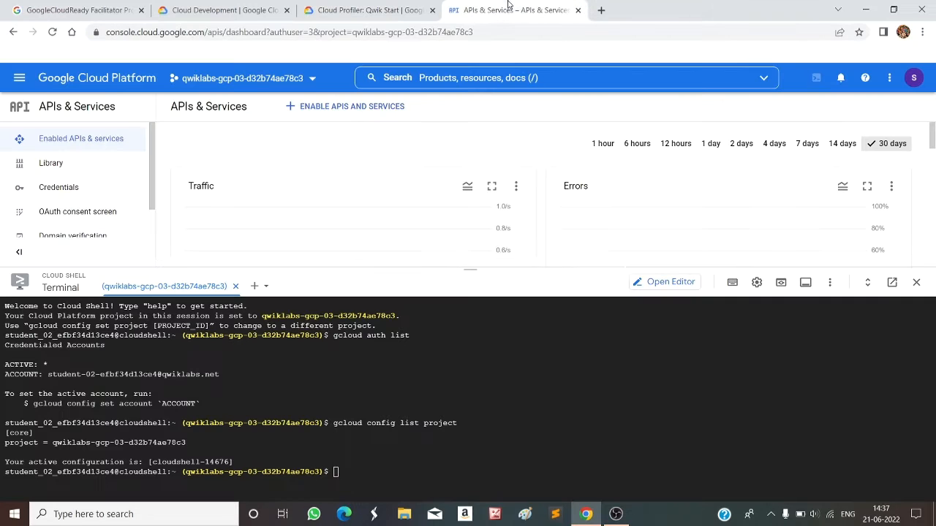
{"action": "left_click", "coordinate": [486, 78]}
{"action": "key", "text": "ctrl+v"}
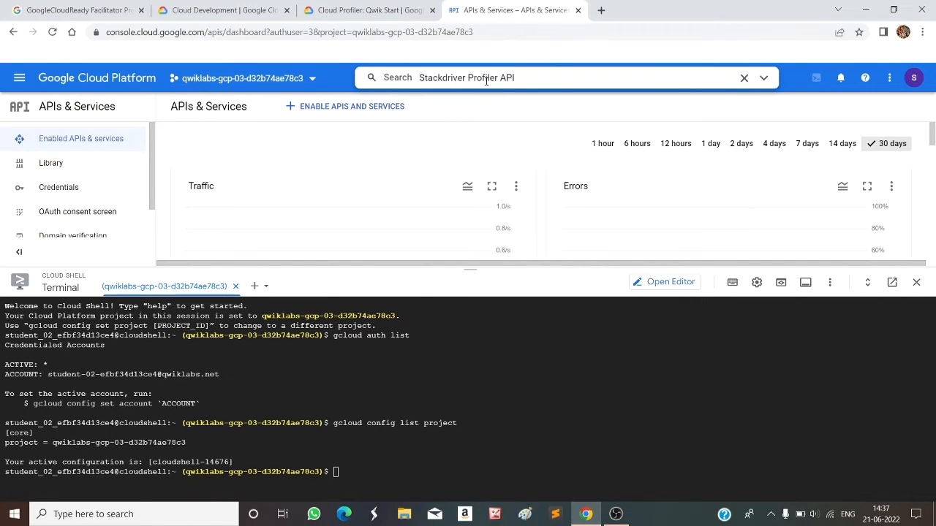
{"action": "key", "text": "Return"}
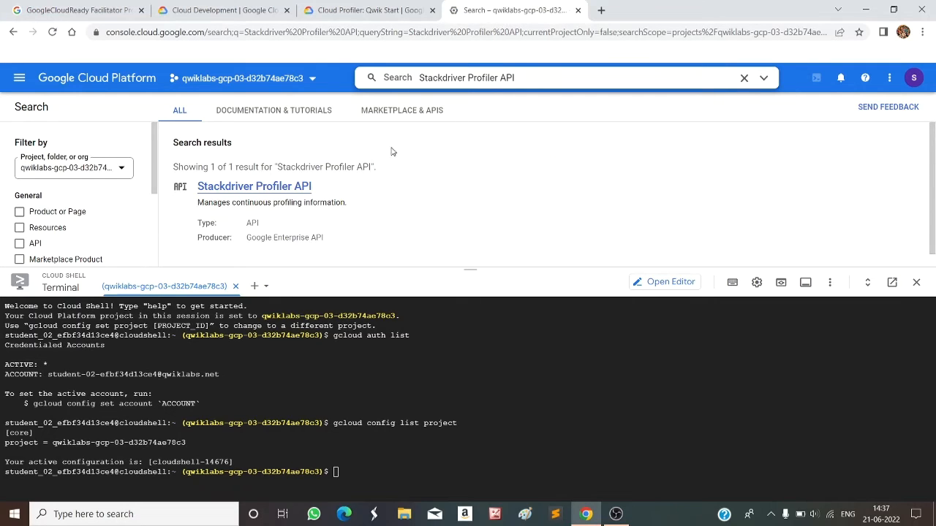
- Open the Stackdriver Profiler API search result, shrink the Cloud Shell pane, and enable the API
{"action": "left_click", "coordinate": [269, 191]}
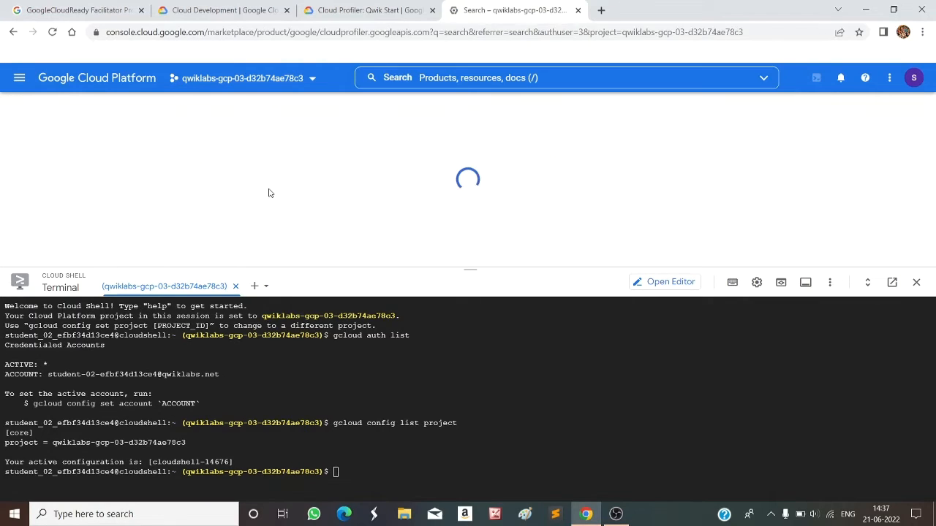
{"action": "left_click", "coordinate": [368, 9]}
{"action": "scroll", "coordinate": [374, 234], "scroll_direction": "down", "scroll_amount": 1}
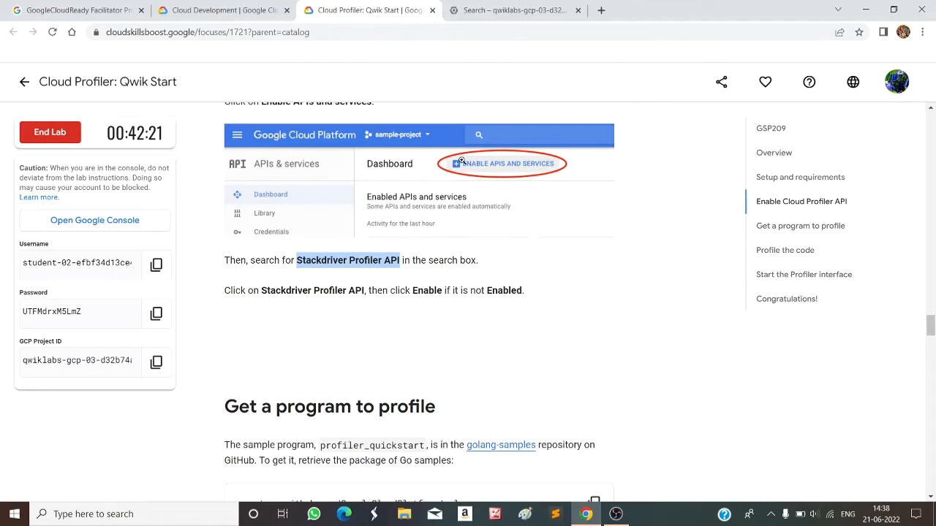
{"action": "left_click", "coordinate": [489, 18]}
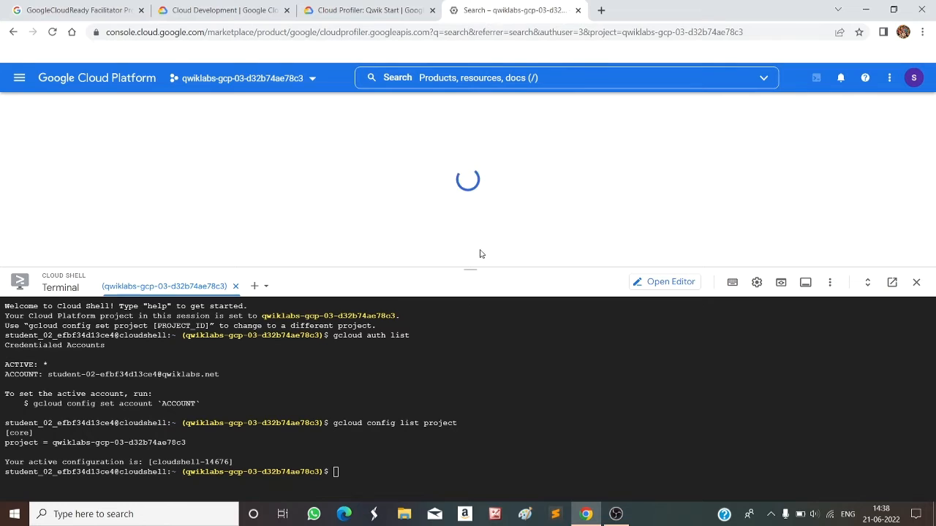
{"action": "left_click_drag", "start_coordinate": [480, 266], "coordinate": [495, 329]}
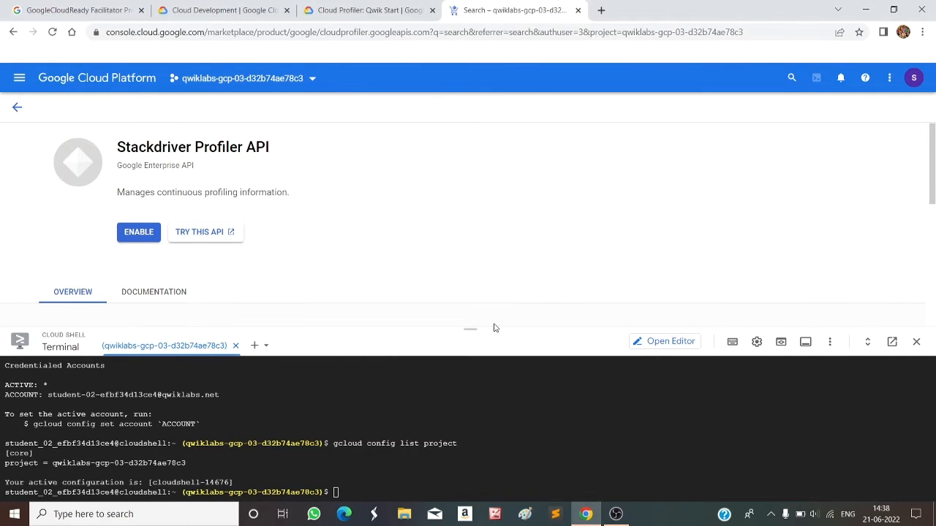
{"action": "left_click", "coordinate": [145, 227]}
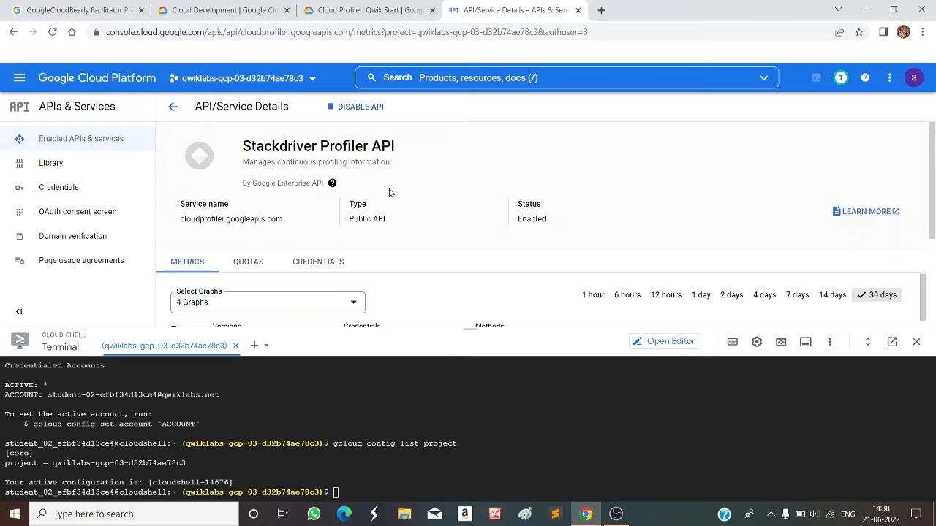
- Copy the go get -u command for profiler_quickstart from the lab's Get a program to profile section and run it in Cloud Shell
{"action": "left_click", "coordinate": [369, 10]}
{"action": "scroll", "coordinate": [398, 297], "scroll_direction": "down", "scroll_amount": 3}
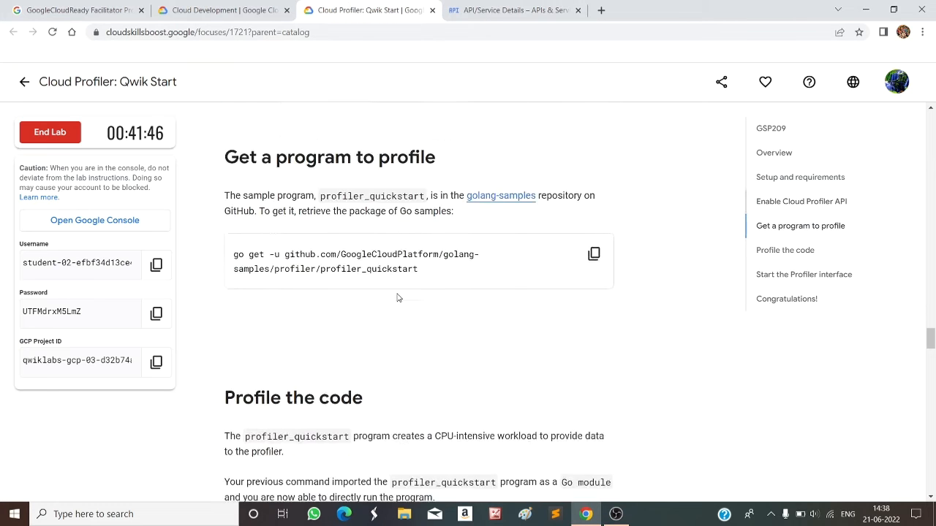
{"action": "left_click", "coordinate": [592, 199]}
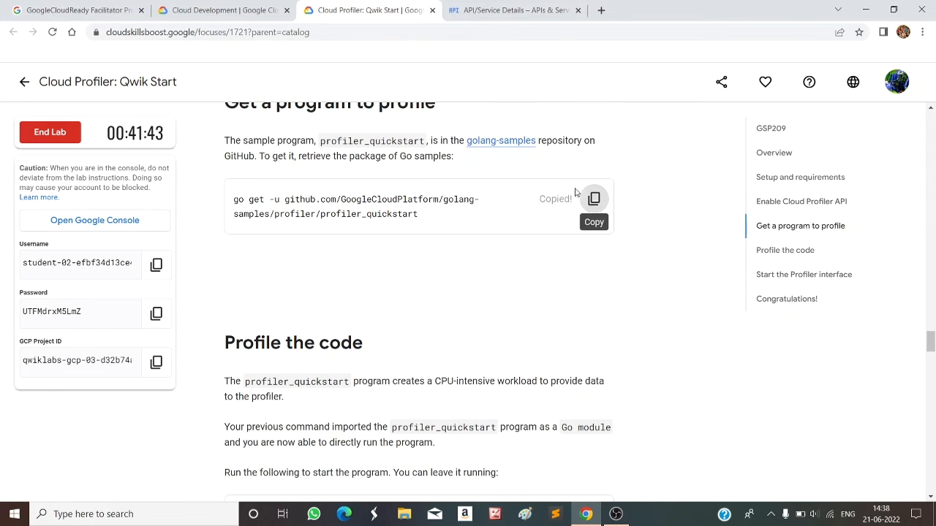
{"action": "key", "text": "ctrl+Tab"}
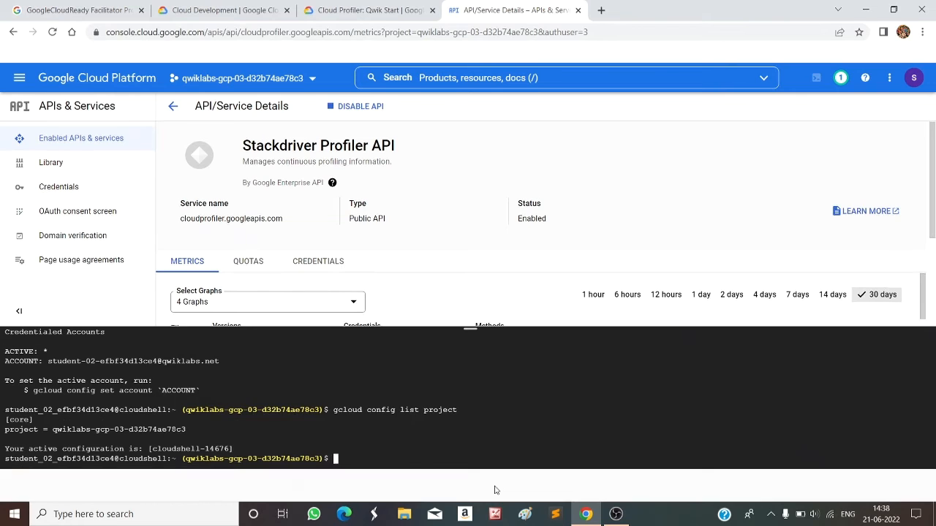
{"action": "key", "text": "ctrl+v"}
{"action": "key", "text": "Return"}
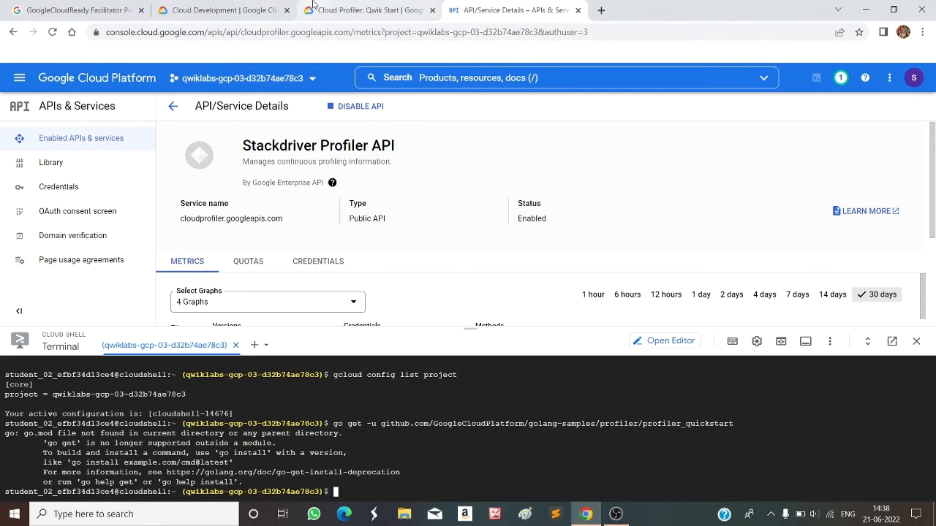
- Copy the profiler_quickstart command from the lab's Profile the code section and run it in Cloud Shell
{"action": "left_click", "coordinate": [369, 10]}
{"action": "scroll", "coordinate": [390, 278], "scroll_direction": "down", "scroll_amount": 2}
{"action": "left_click", "coordinate": [594, 272]}
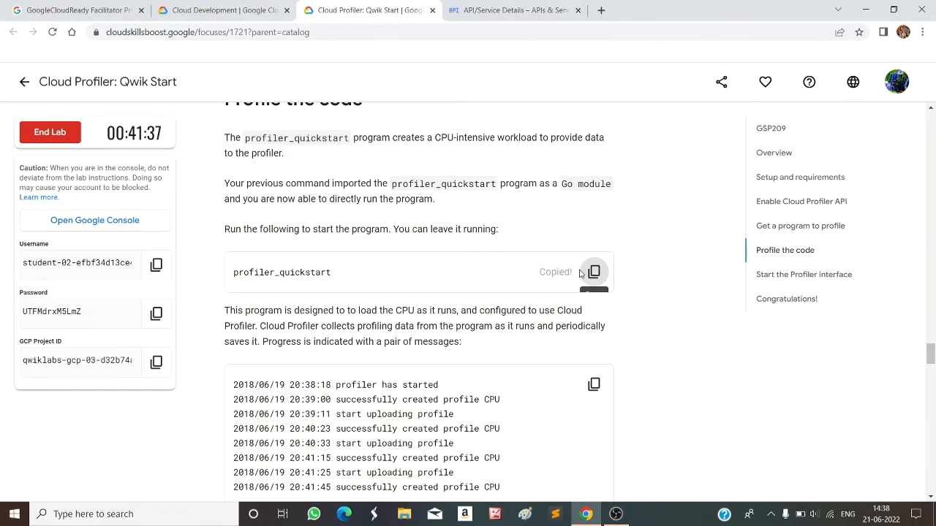
{"action": "left_click", "coordinate": [511, 10]}
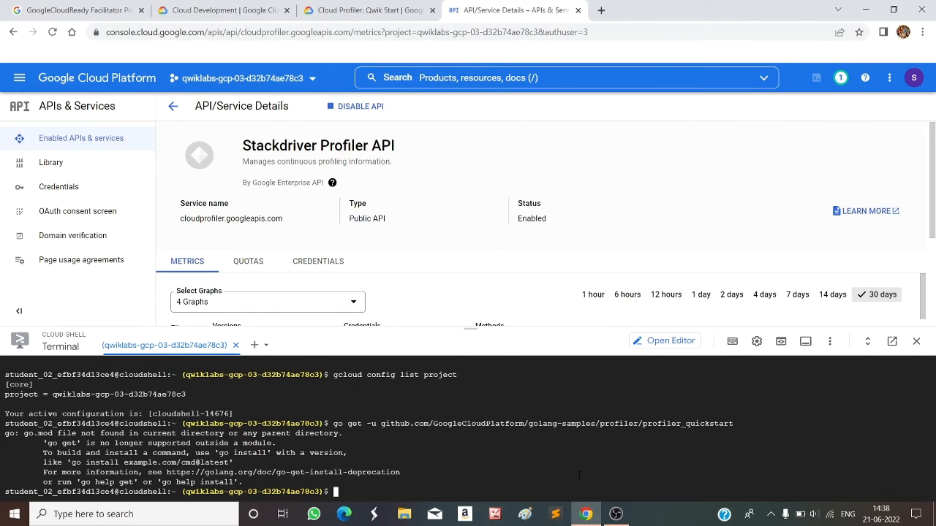
{"action": "key", "text": "ctrl+v"}
{"action": "key", "text": "Return"}
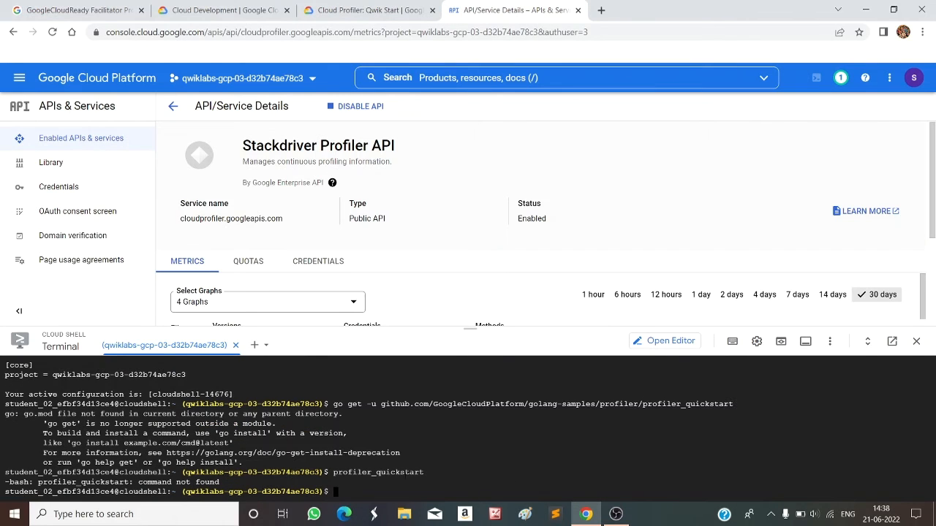
- Review the remaining lab instructions from Start the Profiler interface through Congratulations, and return to the start of the lab page
{"action": "left_click", "coordinate": [365, 11]}
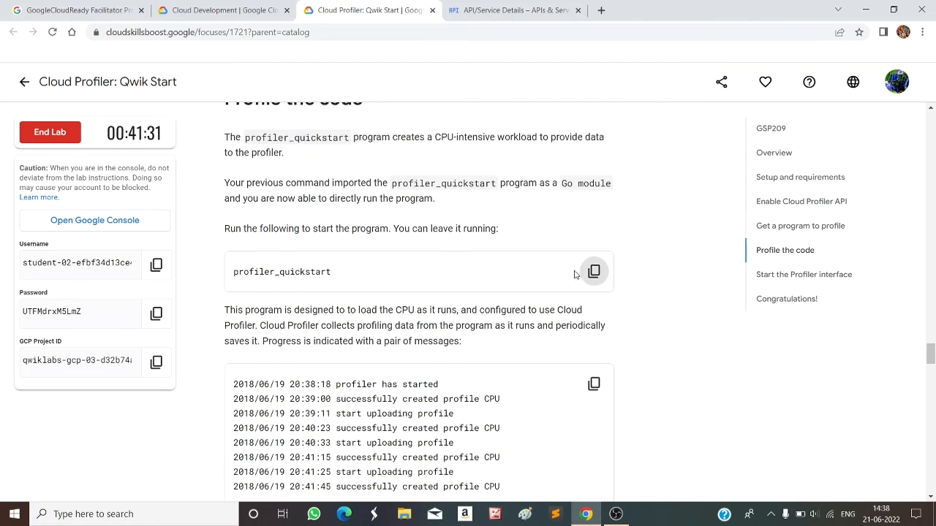
{"action": "scroll", "coordinate": [564, 285], "scroll_direction": "down", "scroll_amount": 5}
{"action": "scroll", "coordinate": [548, 311], "scroll_direction": "down", "scroll_amount": 3}
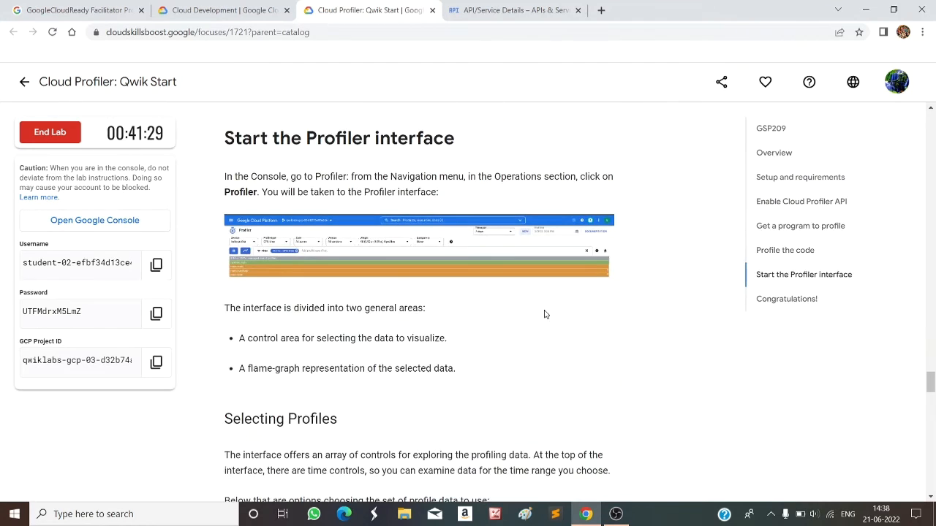
{"action": "scroll", "coordinate": [537, 340], "scroll_direction": "down", "scroll_amount": 10}
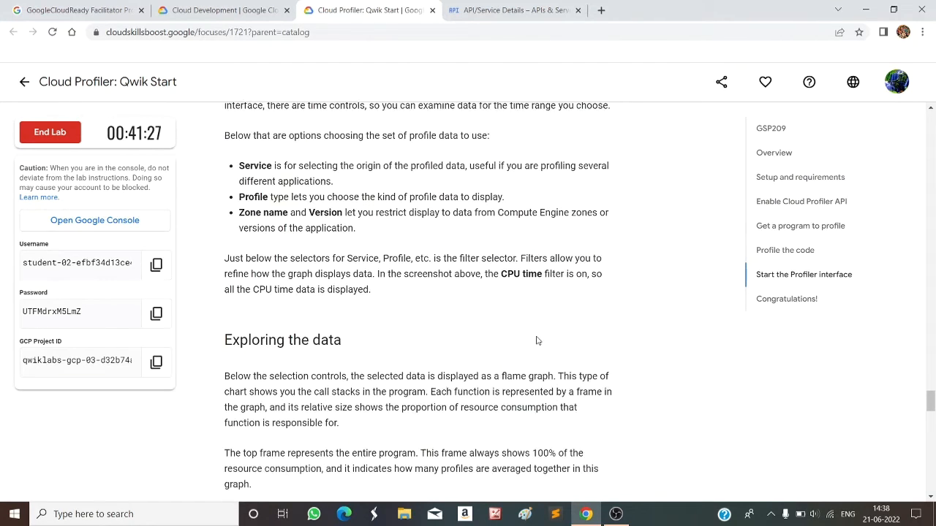
{"action": "scroll", "coordinate": [537, 337], "scroll_direction": "down", "scroll_amount": 15}
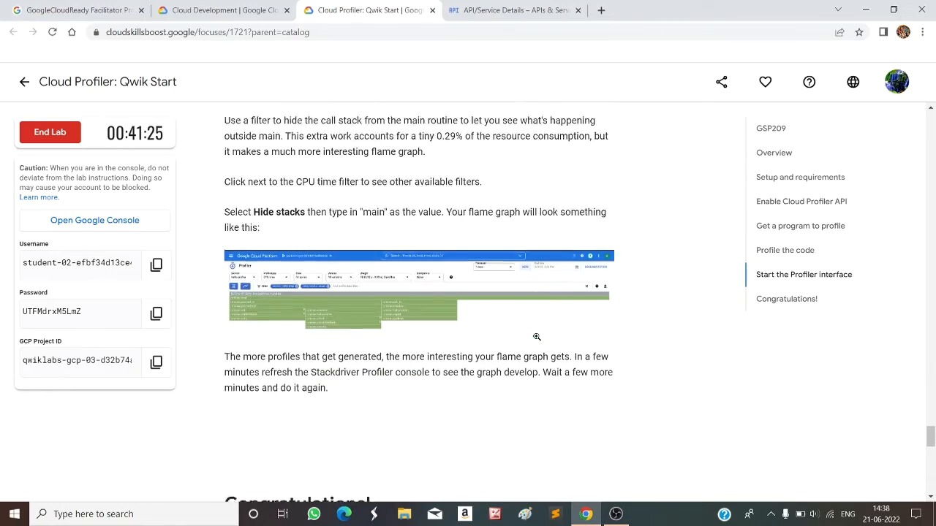
{"action": "scroll", "coordinate": [536, 337], "scroll_direction": "down", "scroll_amount": 6}
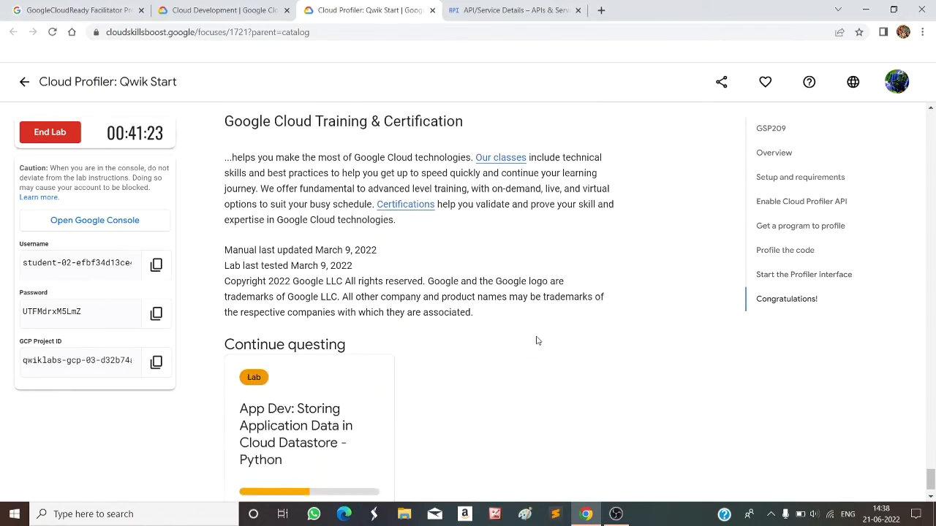
{"action": "scroll", "coordinate": [536, 340], "scroll_direction": "up", "scroll_amount": 1}
{"action": "scroll", "coordinate": [537, 340], "scroll_direction": "up", "scroll_amount": 10}
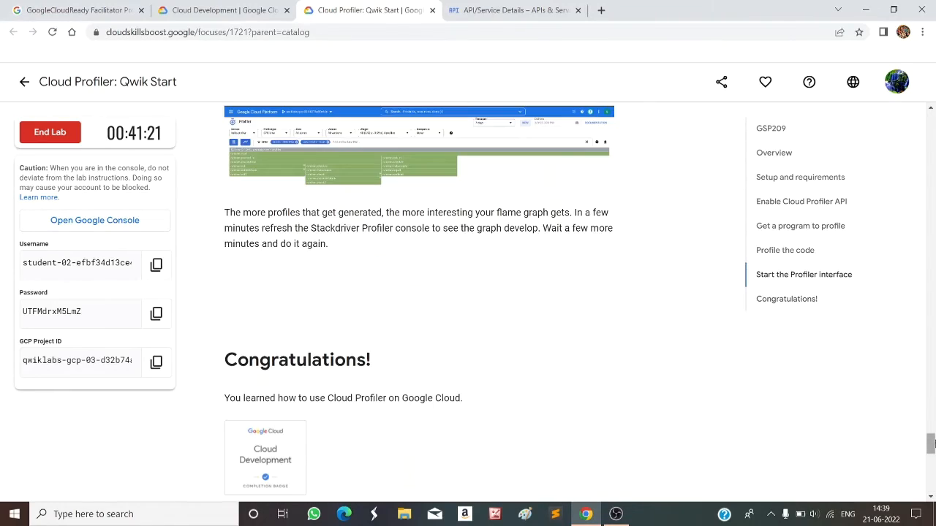
{"action": "left_click_drag", "start_coordinate": [930, 444], "coordinate": [932, 117]}
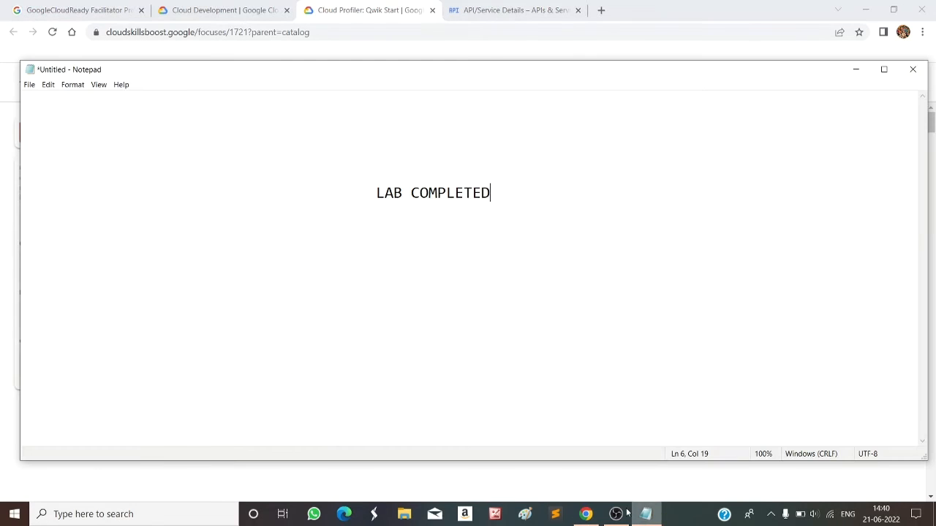
{"action": "left_click_drag", "start_coordinate": [350, 197], "coordinate": [534, 197]}
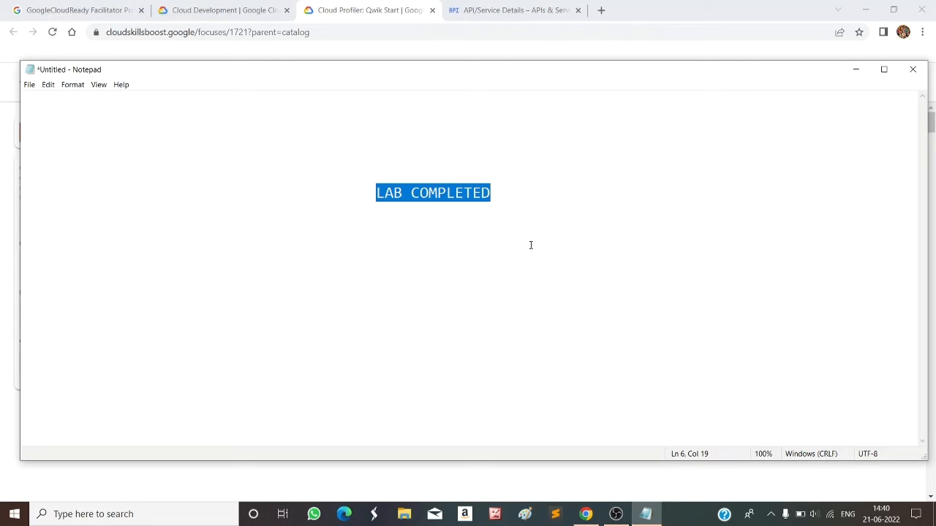
- End the Cloud Profiler: Qwik Start lab and submit a five-star satisfaction rating for it
{"action": "left_click", "coordinate": [367, 9]}
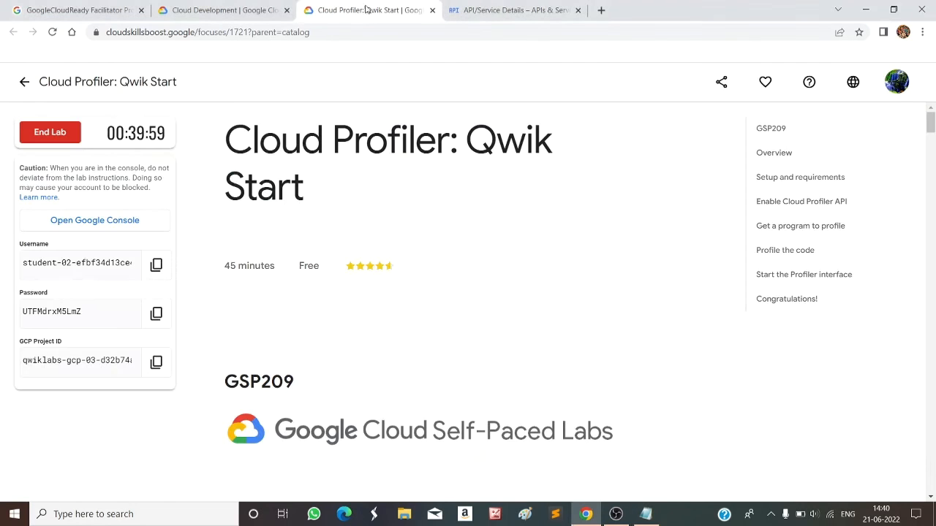
{"action": "left_click", "coordinate": [49, 135]}
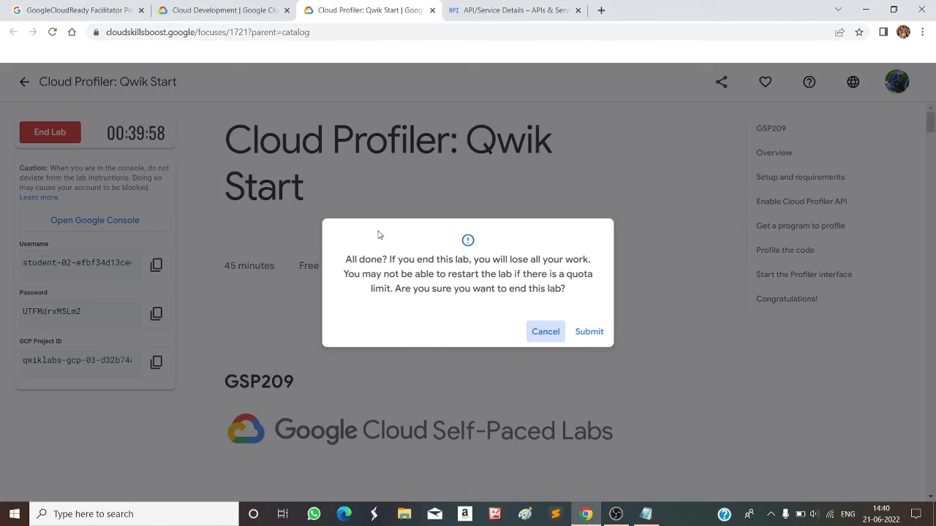
{"action": "left_click", "coordinate": [596, 338]}
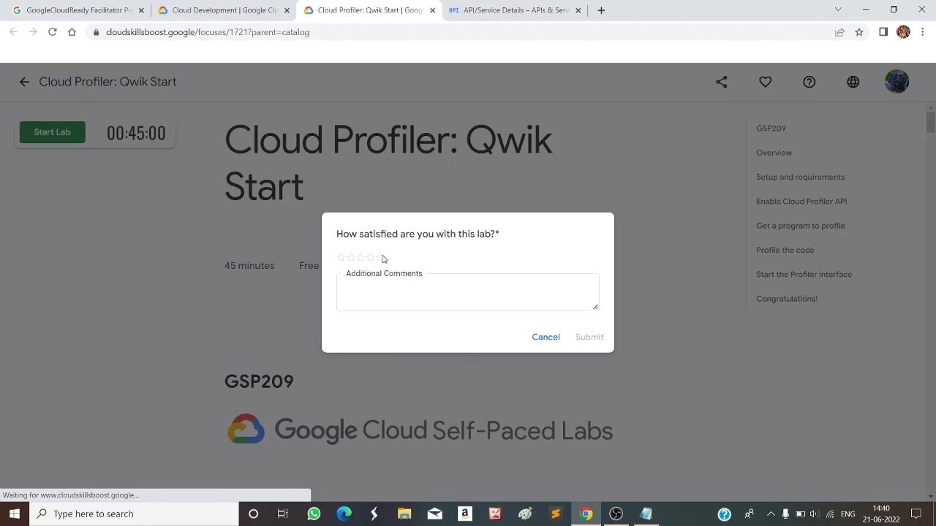
{"action": "left_click", "coordinate": [381, 258]}
{"action": "left_click", "coordinate": [598, 341]}
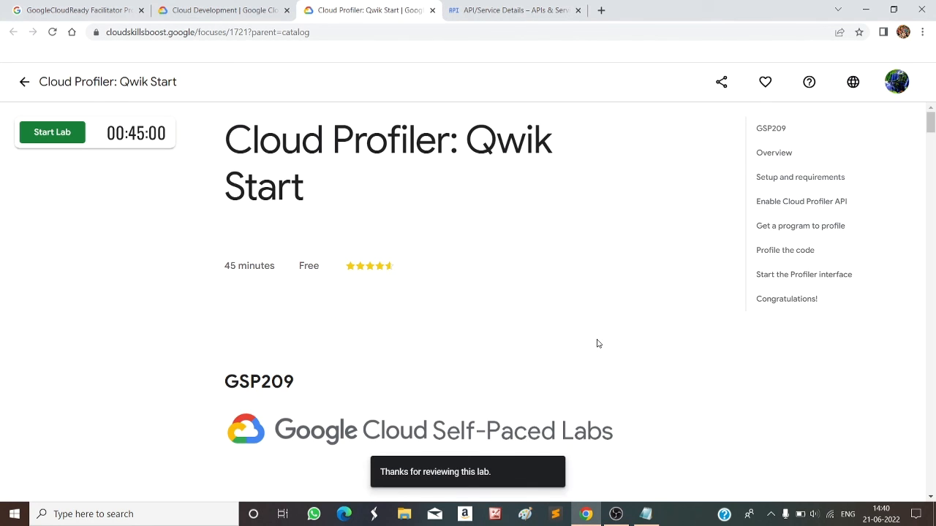
{"action": "key", "text": "alt+Tab"}
{"action": "key", "text": "alt+Tab"}
{"action": "key", "text": "Tab"}
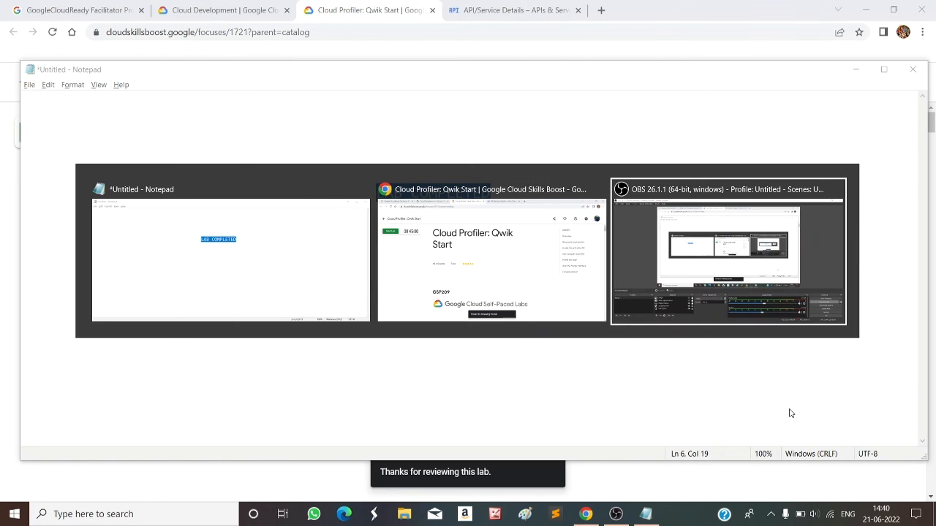